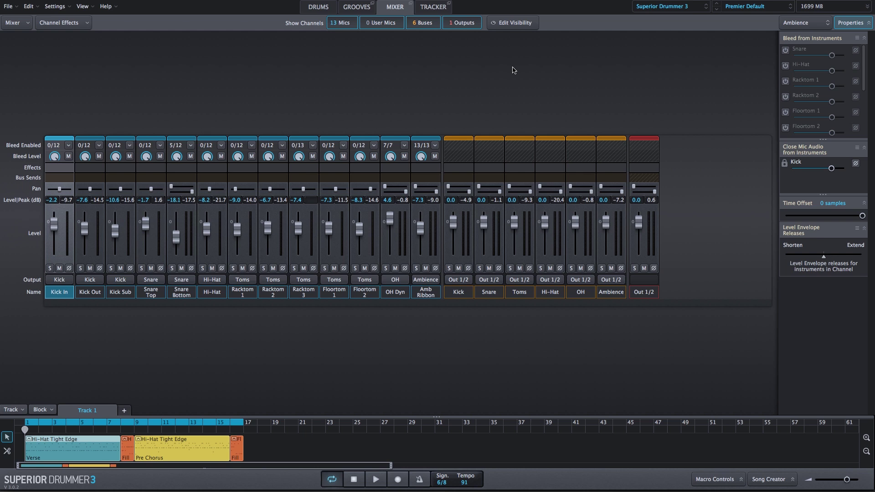
Step: Insert a Distortion > Tape Simulator on the Kick and Snare buses and solo both buses
left_click(458, 168)
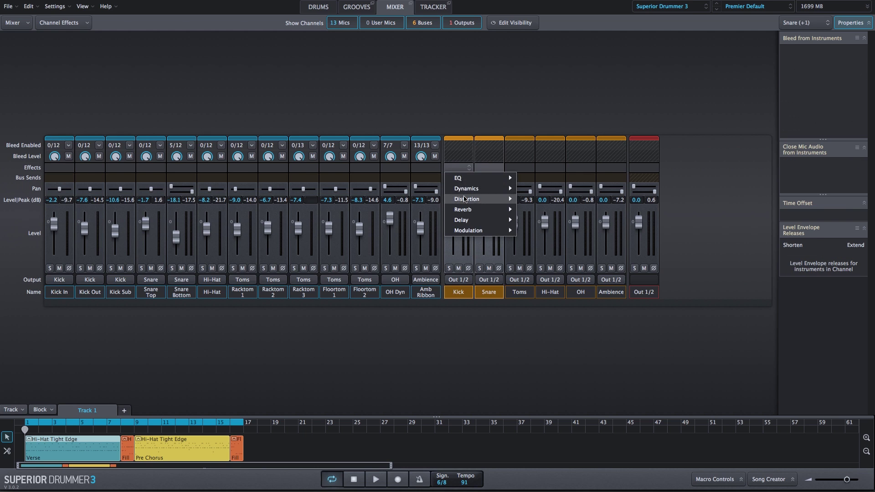
mouse_move(467, 199)
left_click(543, 157)
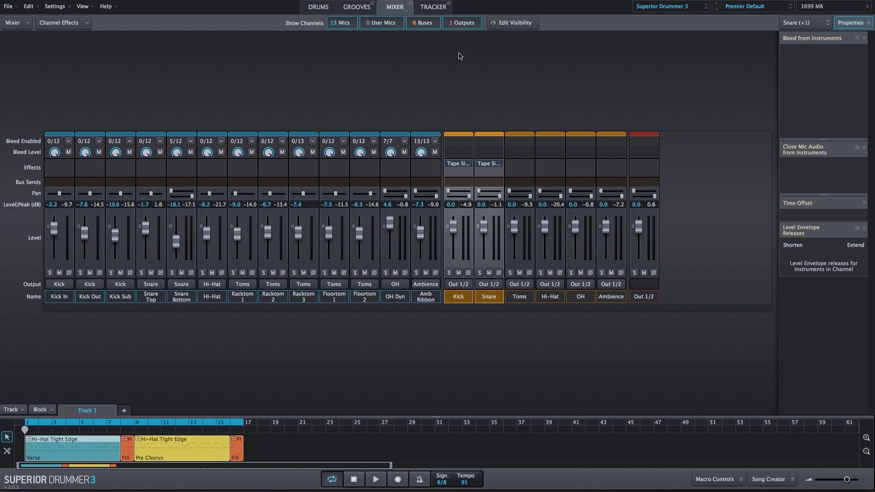
key("s")
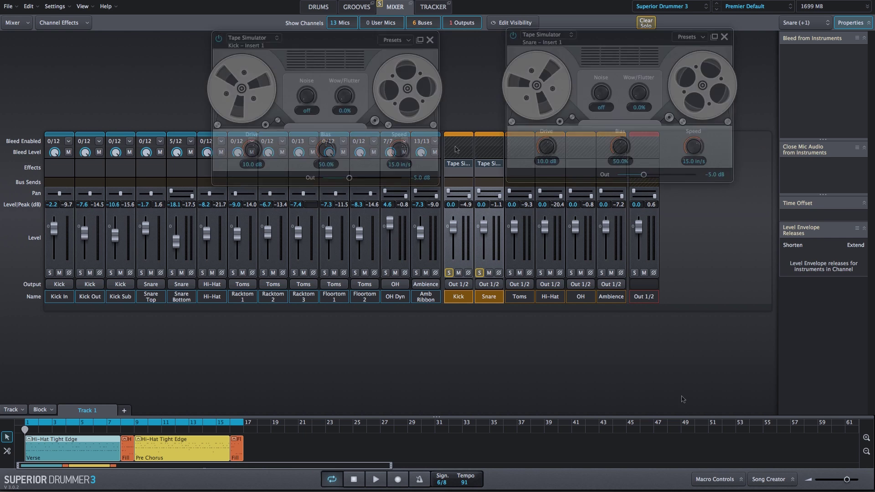
Step: Open both Tape Simulator editors, start playback, and set the kick tape drive to 12.1 dB
left_click(459, 163)
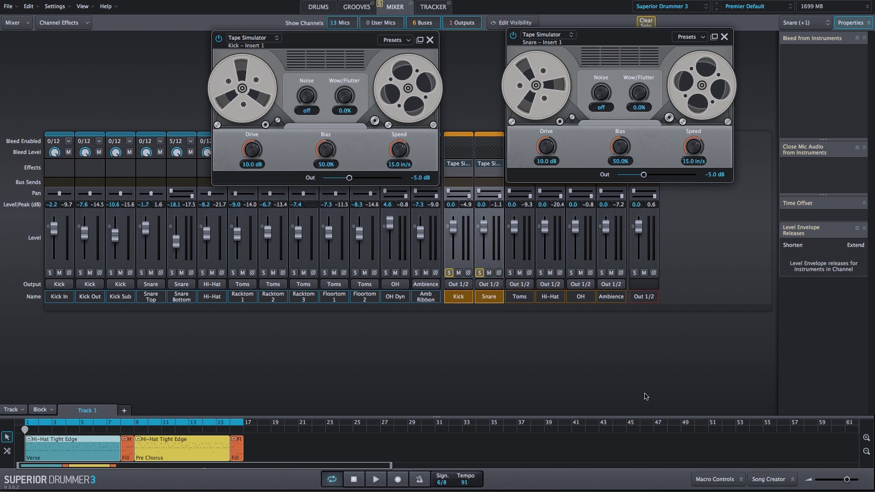
key("space")
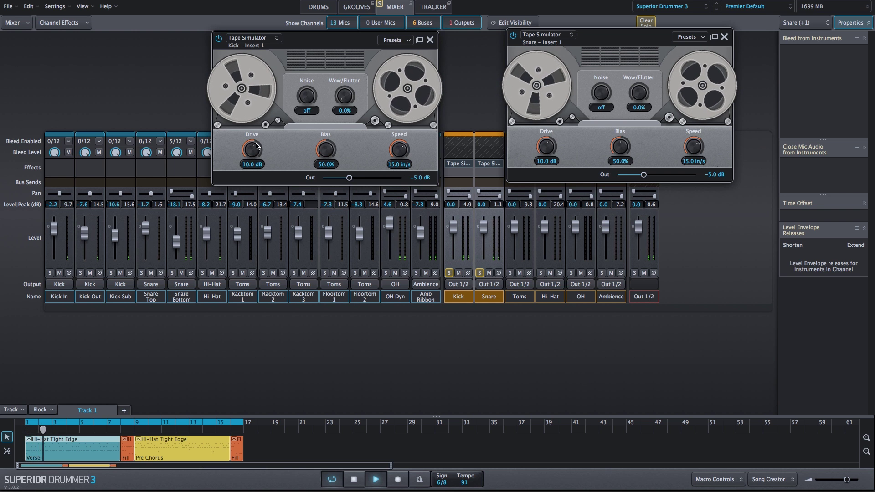
left_click_drag(247, 146, 244, 116)
left_click_drag(244, 161, 250, 121)
Step: Audition kick tape speeds, leaving the kick tape at 3.75 in/s
left_click(399, 149)
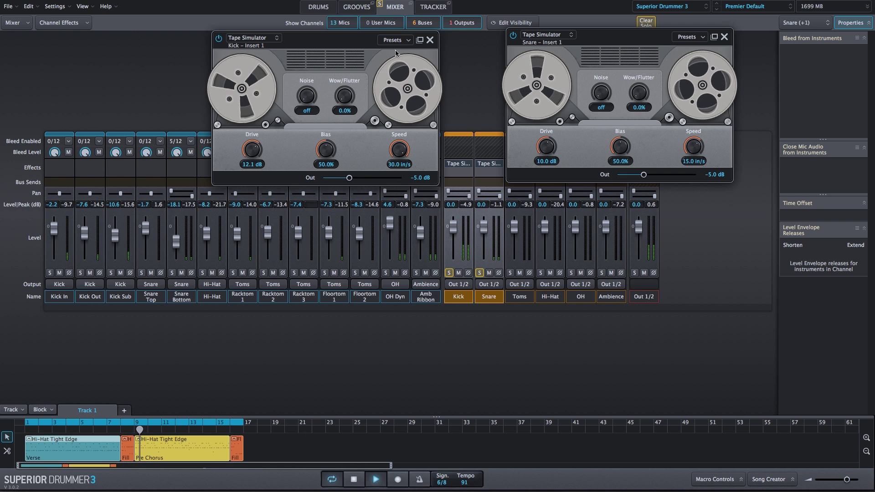
left_click(399, 149)
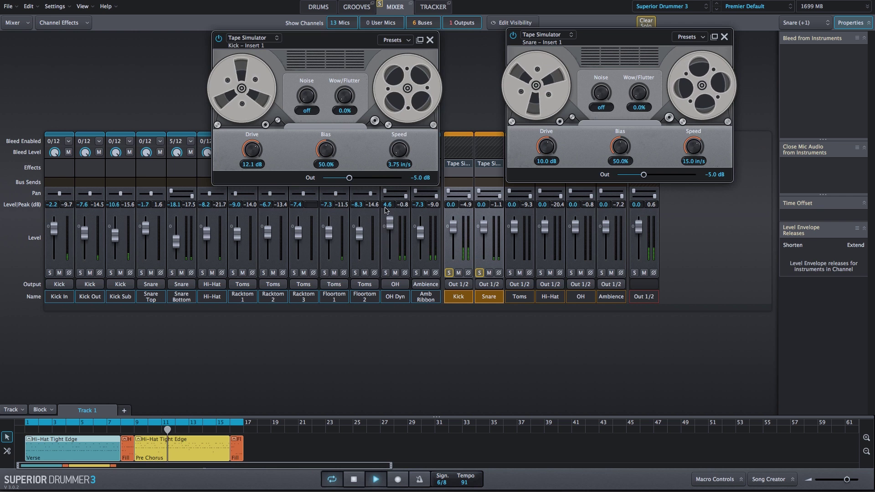
left_click_drag(395, 151, 385, 219)
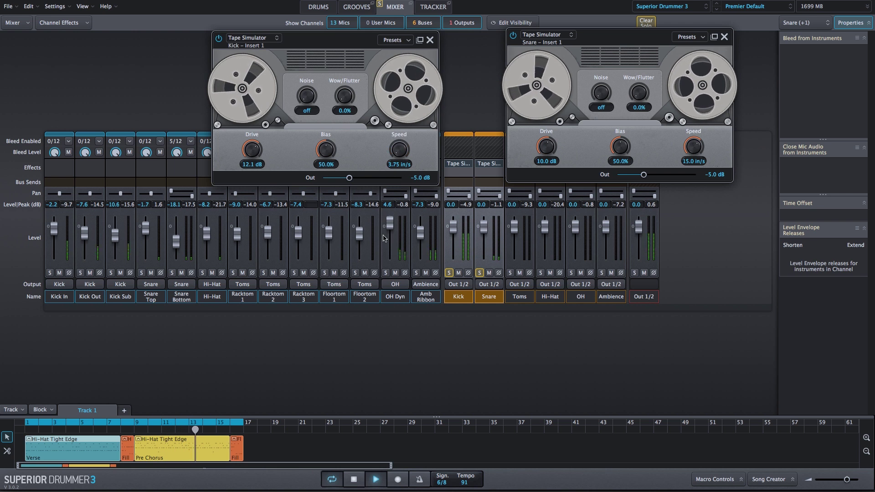
Step: Reset kick tape speed to 15.0 in/s, set snare tape to 14.0 dB at 30.0 in/s, stop playback
double_click(400, 155)
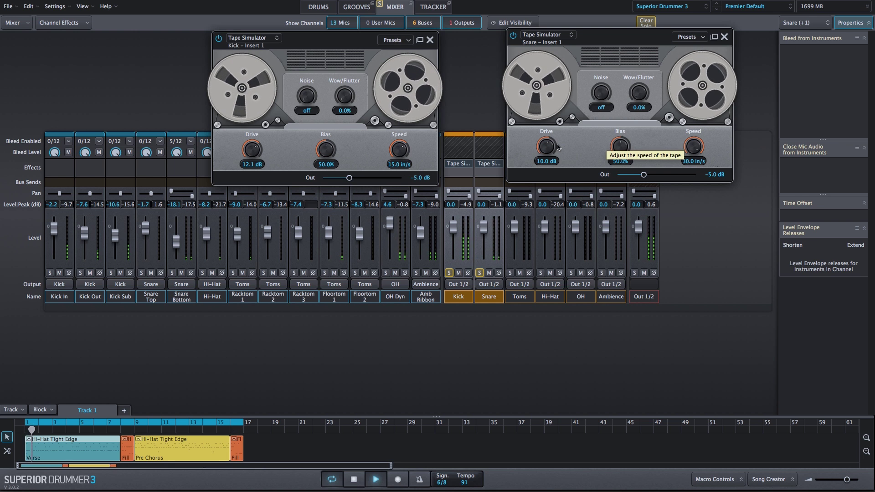
left_click_drag(558, 147, 543, 137)
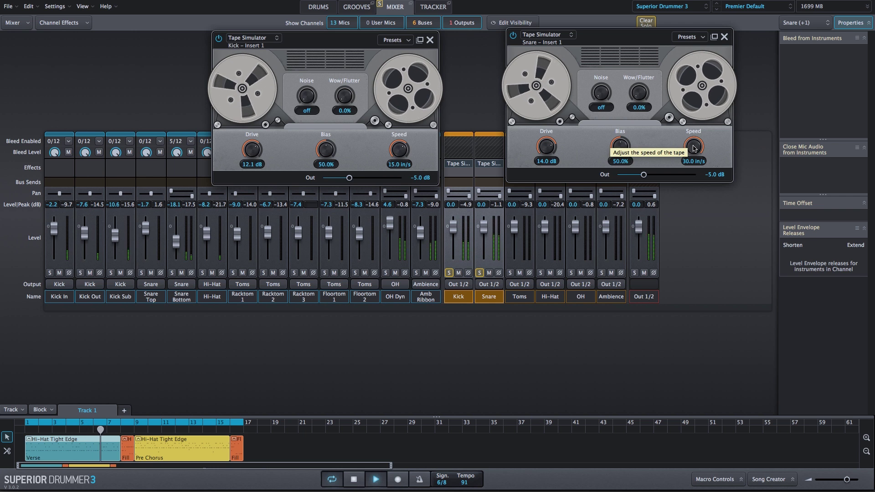
left_click_drag(693, 149, 695, 246)
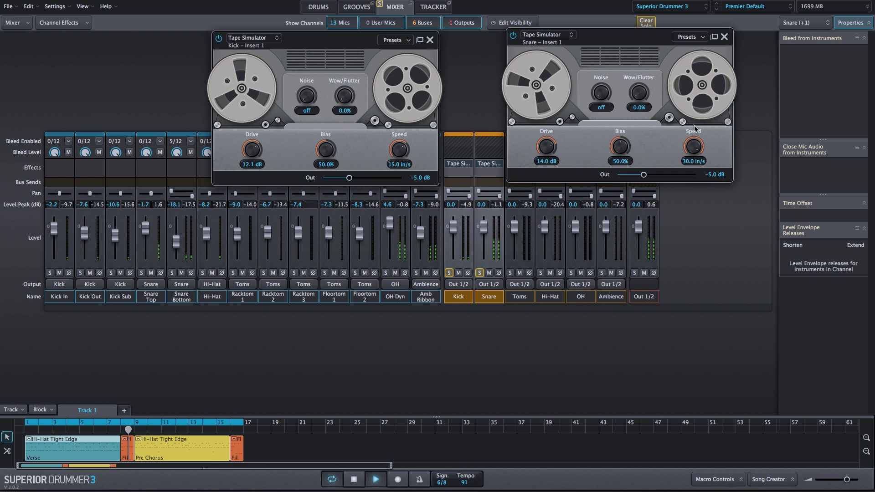
key("space")
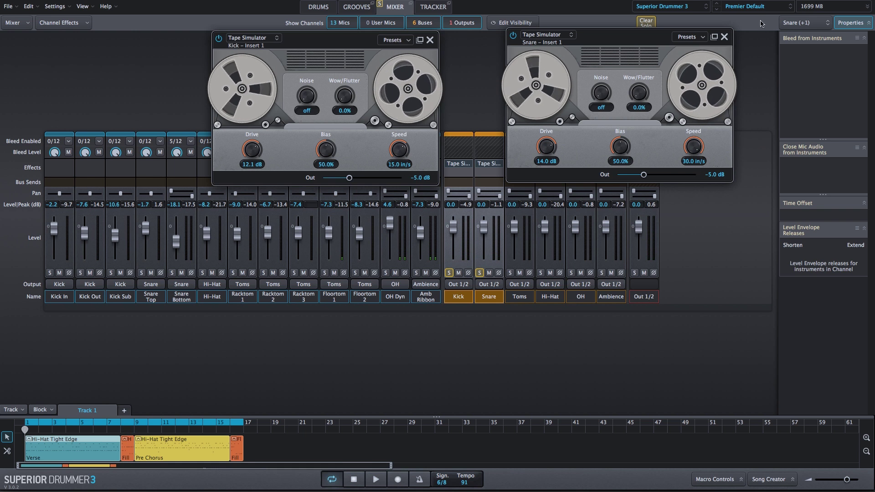
Step: Close the snare and kick Tape Simulator editor windows
left_click(725, 36)
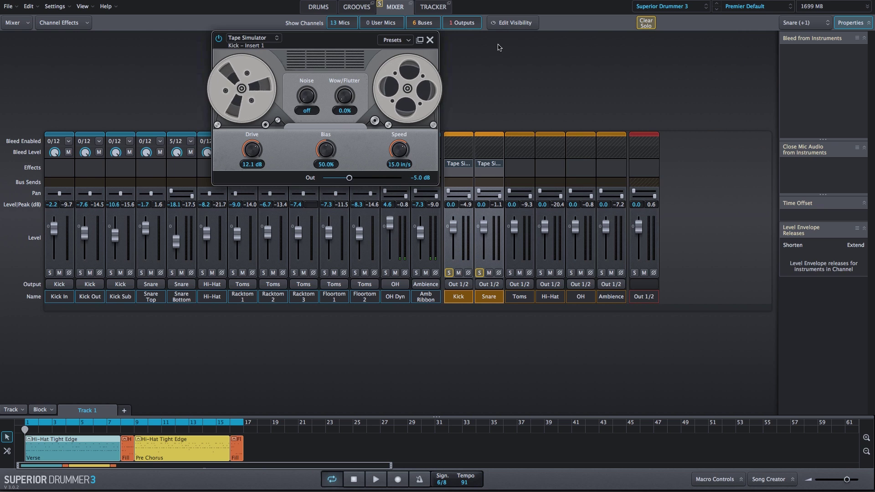
left_click(430, 40)
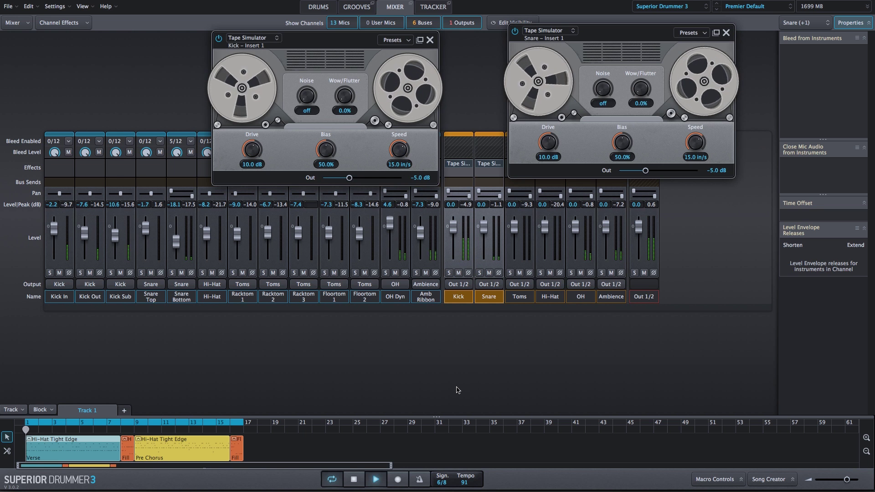
Step: Restart playback, raise kick tape drive to 14.1 dB, and return its speed to 15.0 in/s after auditioning
key("space")
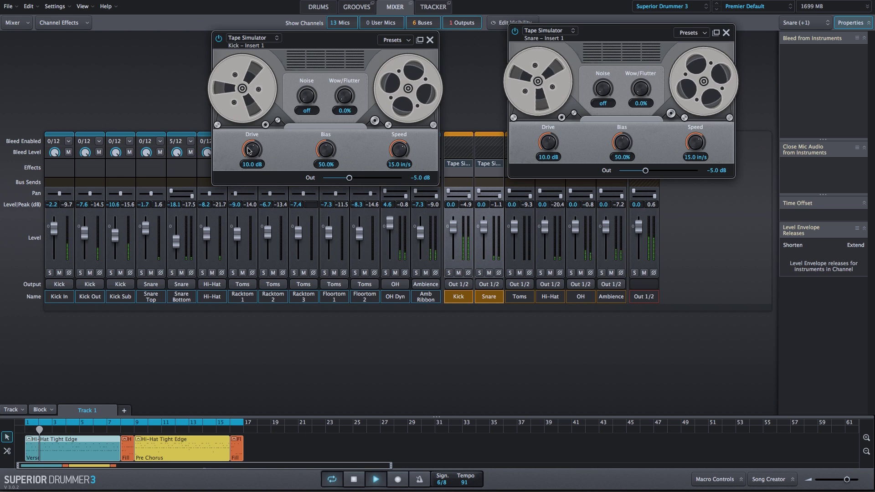
mouse_move(251, 149)
left_mouse_down()
mouse_move(247, 129)
mouse_move(242, 228)
mouse_move(248, 139)
mouse_move(244, 153)
left_mouse_up()
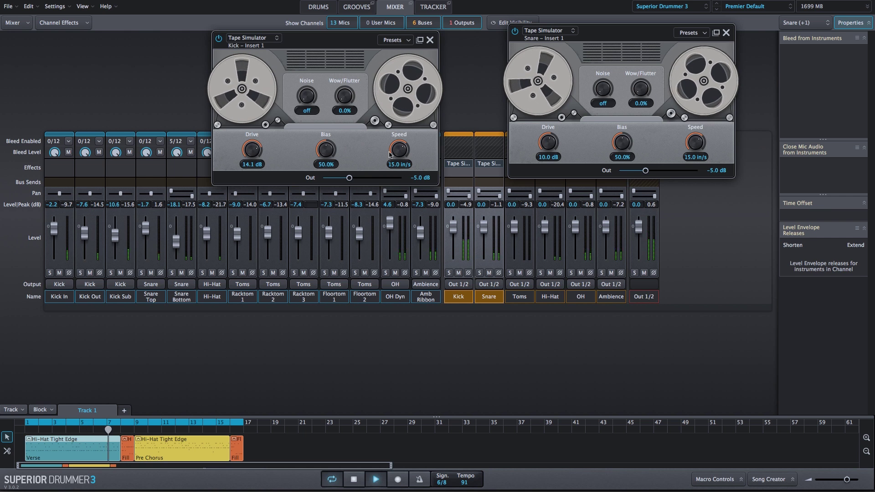
left_click_drag(399, 150, 419, 343)
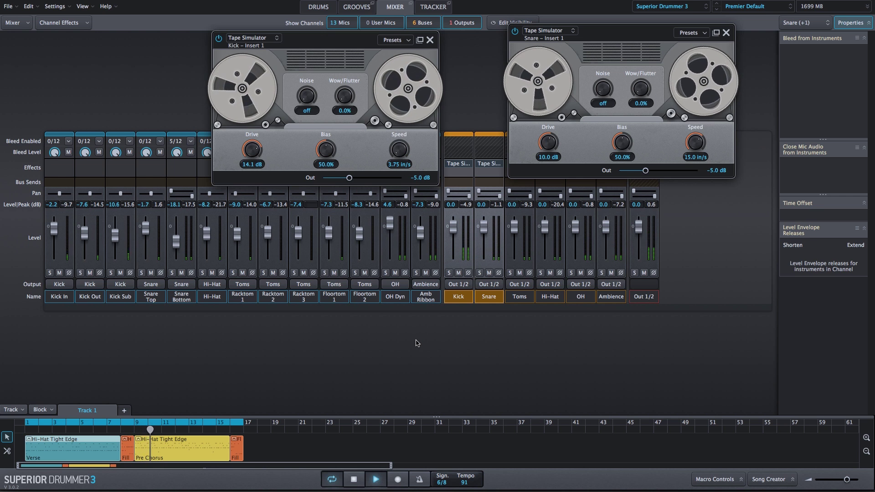
double_click(398, 150)
left_click_drag(397, 151, 378, 358)
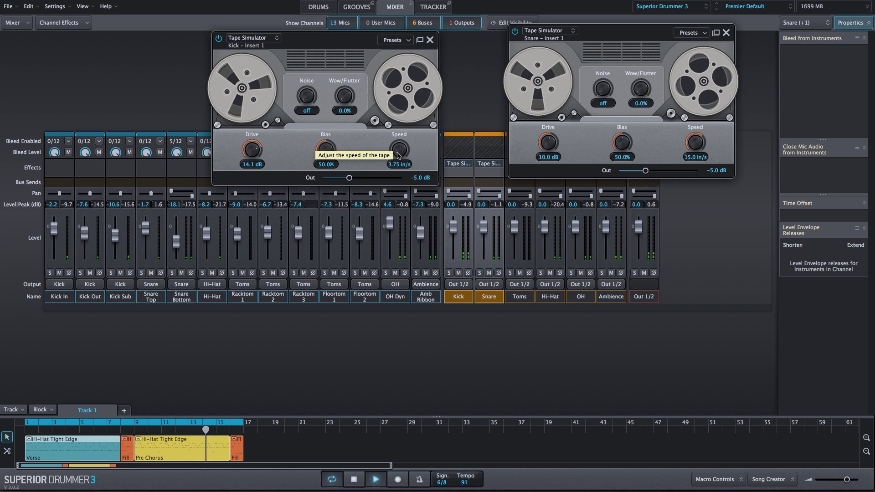
double_click(398, 150)
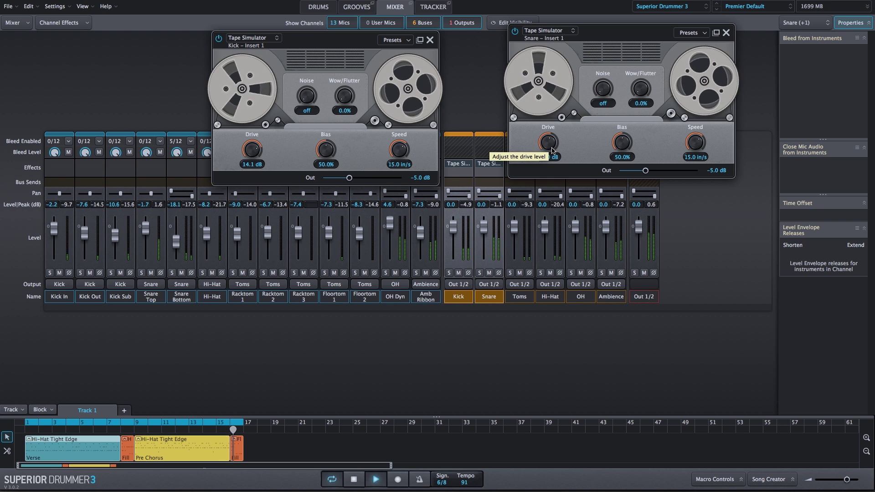
Step: Tweak the snare tape drive and speed, ending at 13.1 dB drive and 15.0 in/s
left_click_drag(549, 145, 545, 119)
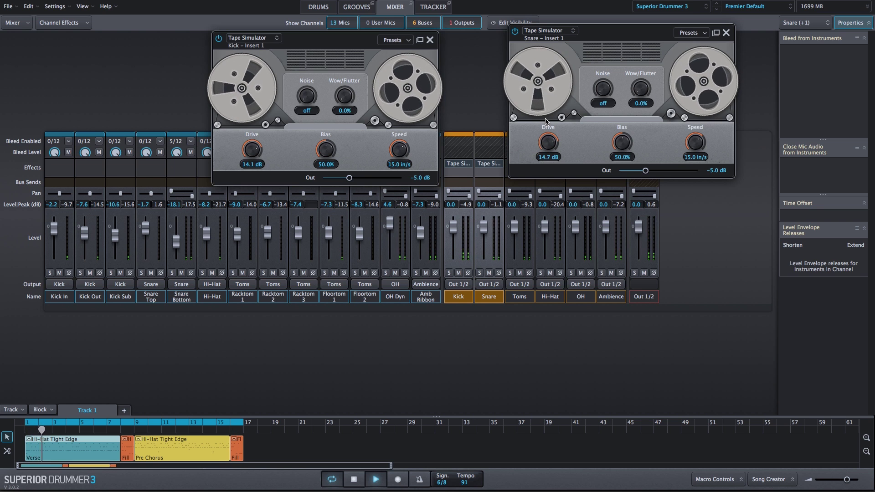
left_click_drag(706, 143, 683, 366)
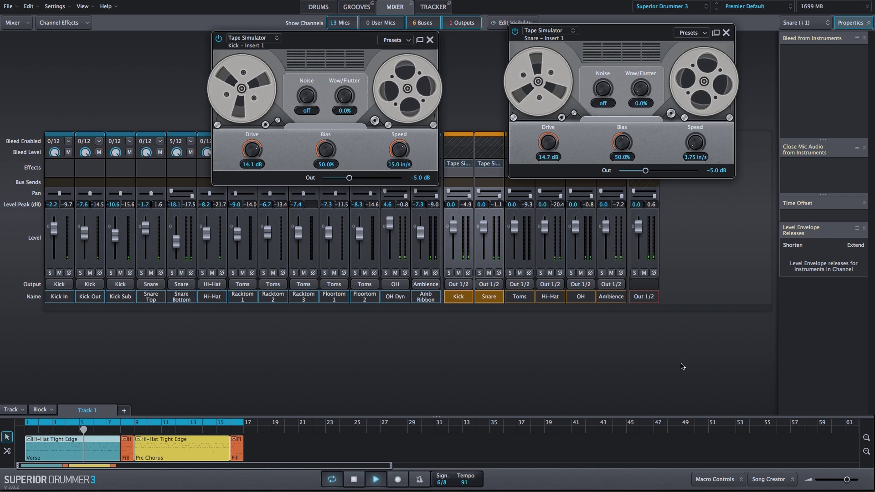
left_click_drag(549, 142, 548, 137)
left_click_drag(695, 142, 693, 299)
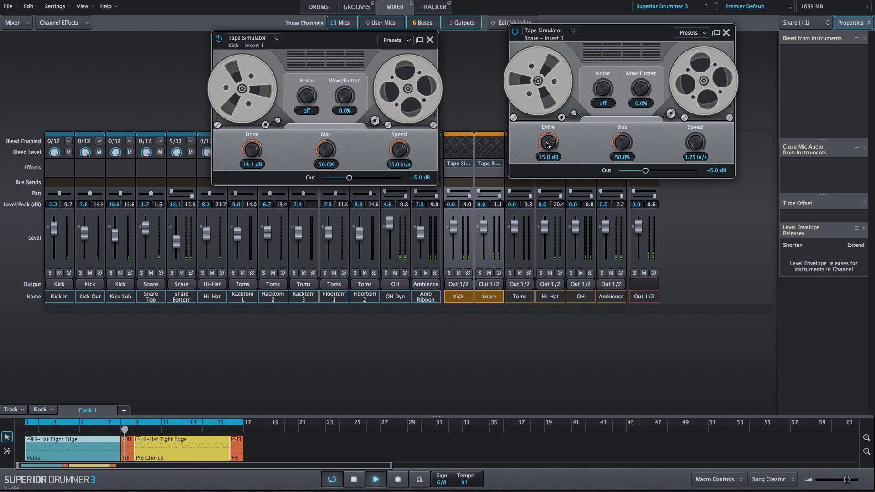
left_click_drag(549, 142, 543, 274)
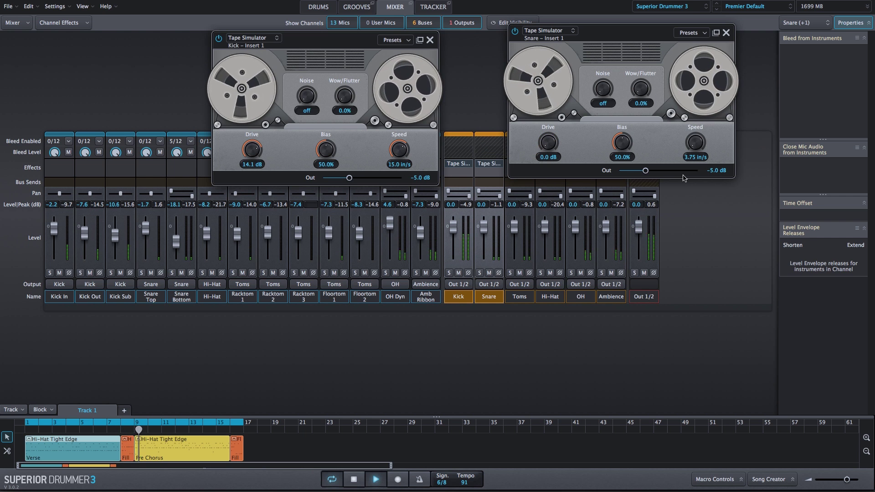
left_click_drag(695, 142, 695, 101)
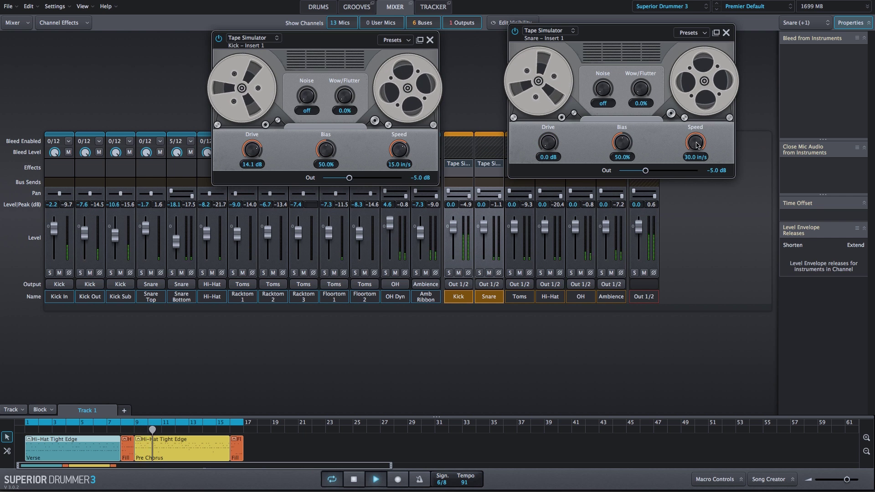
left_click_drag(697, 145, 685, 187)
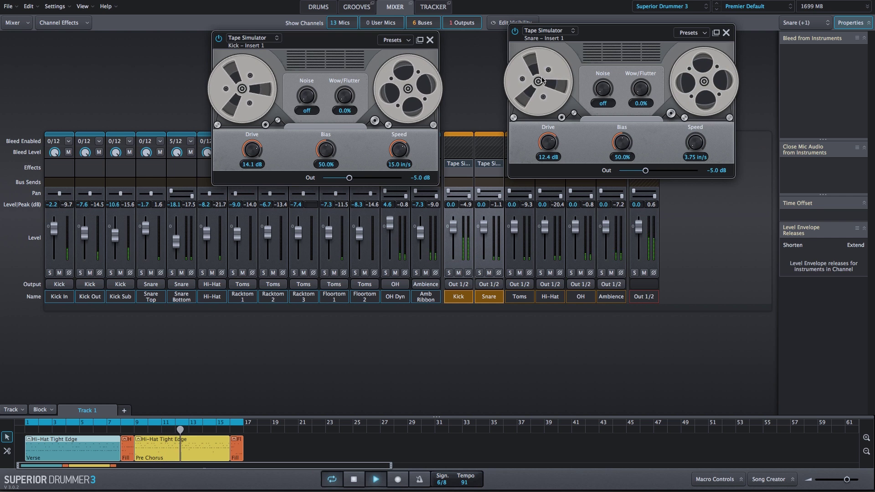
left_click_drag(698, 142, 699, 100)
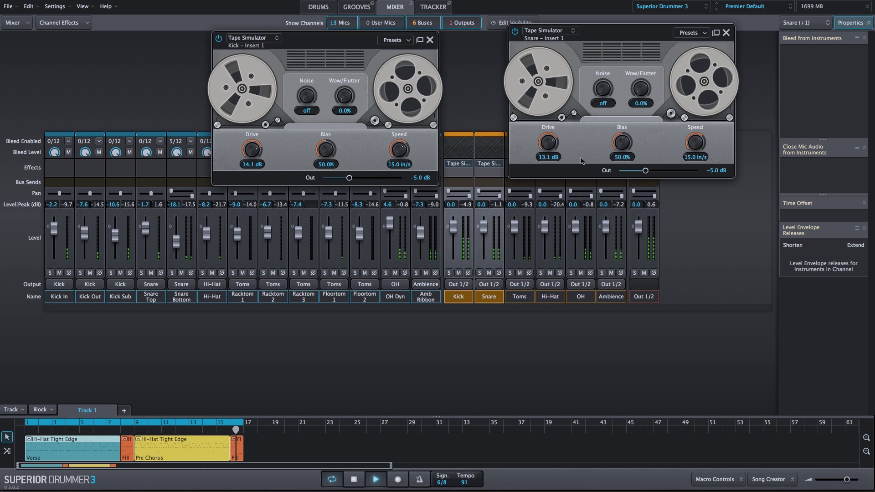
Step: Stop the groove playback
key("space")
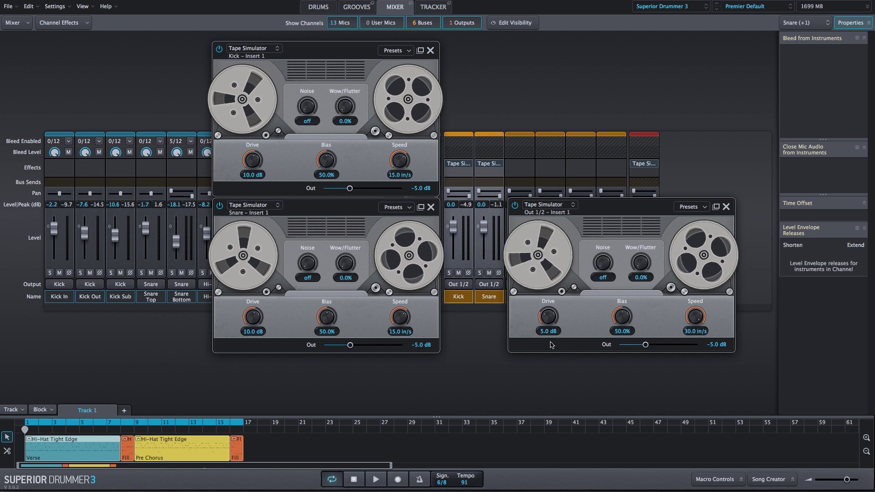
Step: Start playback and bring the Out 1/2 tape drive back to 10.0 dB after lowering it
key("space")
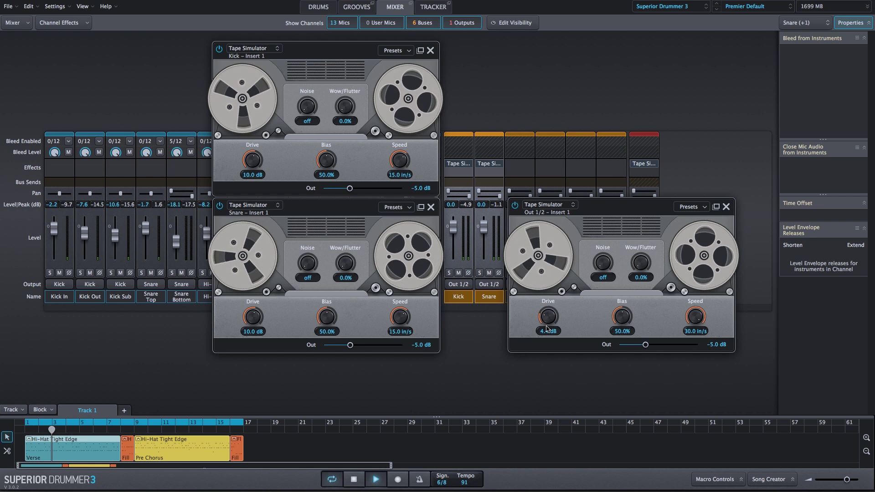
left_click_drag(547, 335, 551, 293)
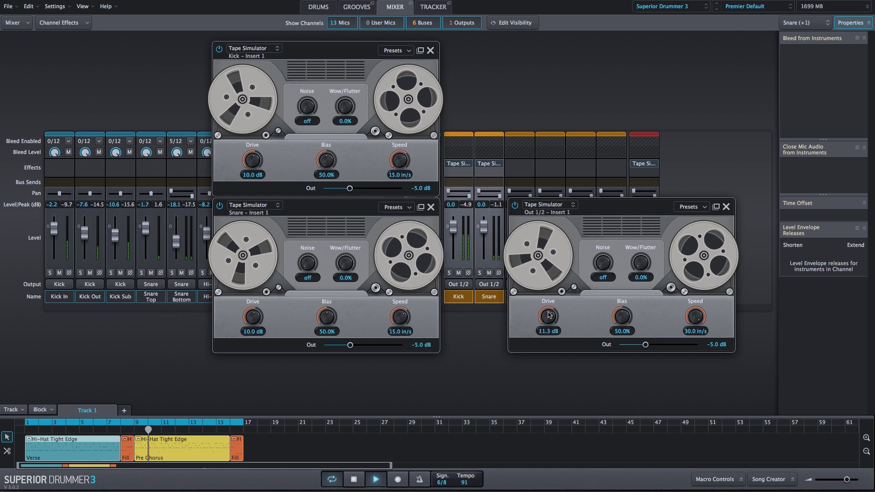
double_click(547, 329)
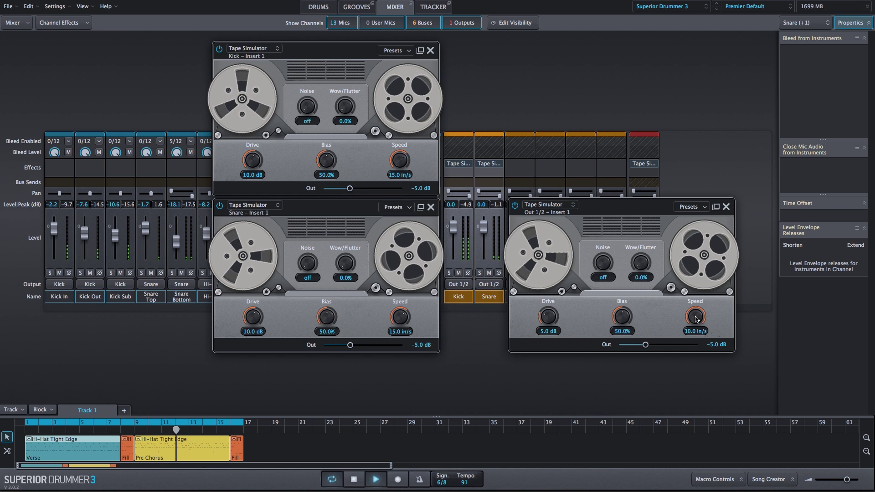
Step: Audition Out 1/2 tape speeds, settling at 19.4 in/s with drive raised to 10.5 dB
left_click_drag(694, 321, 691, 412)
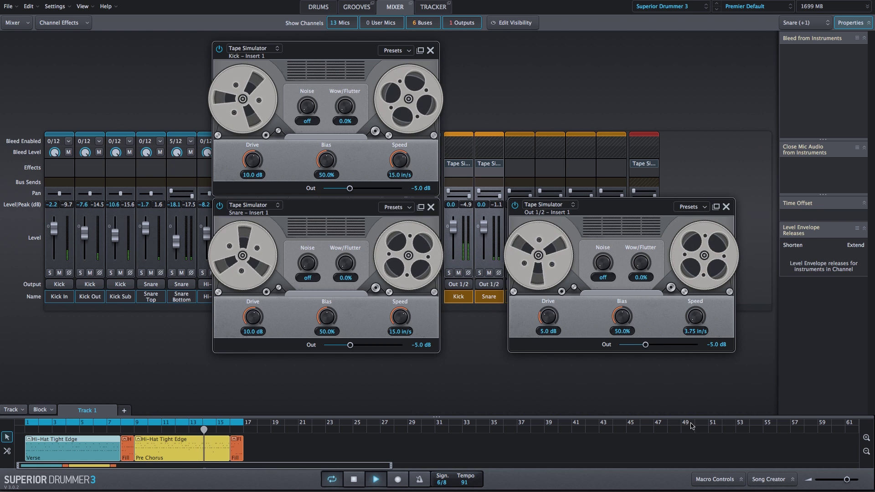
left_click_drag(695, 318, 692, 275)
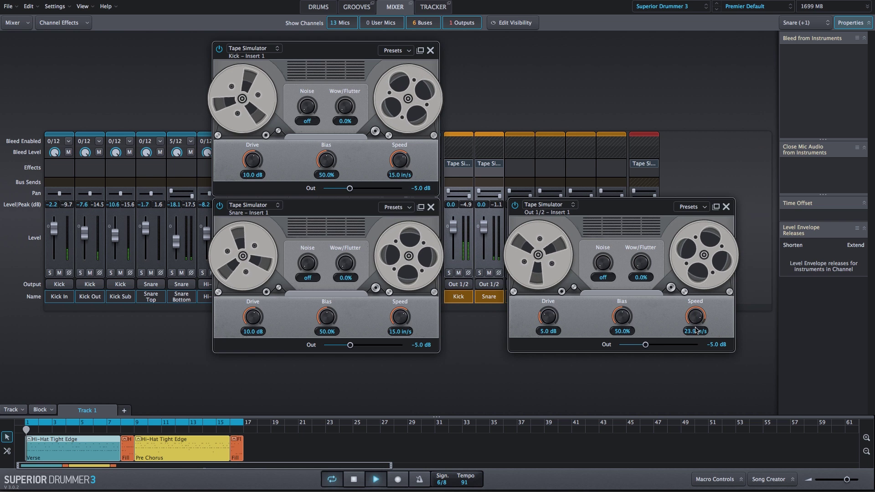
left_click_drag(696, 319, 694, 396)
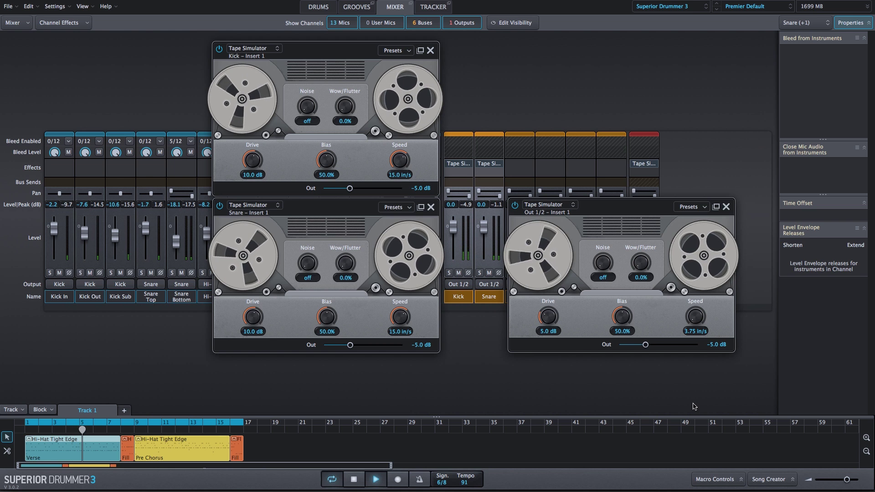
left_click_drag(692, 388, 689, 341)
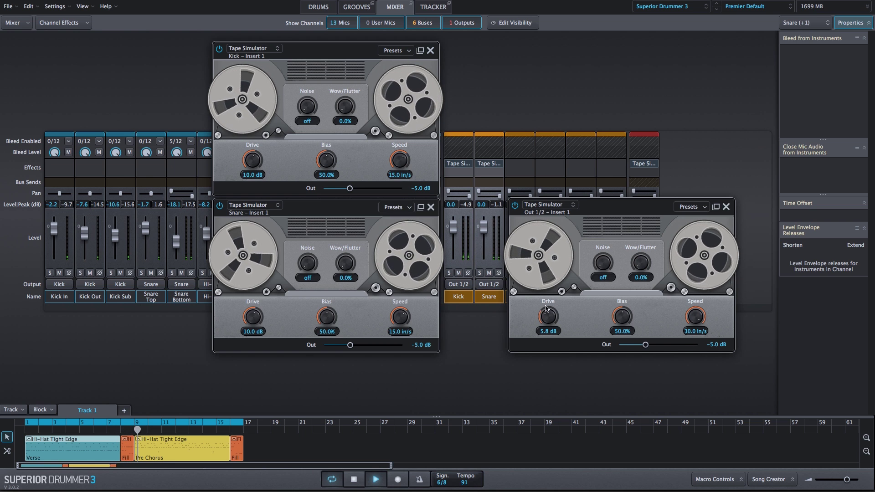
left_click_drag(545, 299, 541, 283)
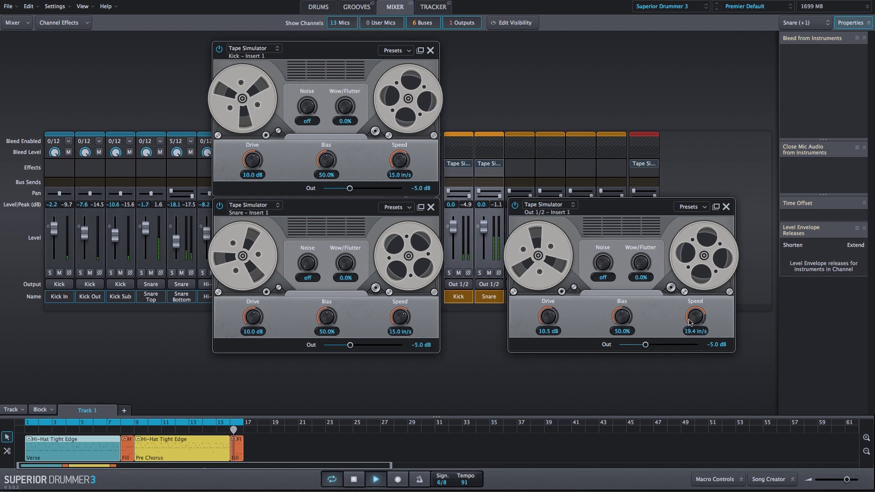
Step: Compare tape speeds on kick, snare and Out 1/2, leaving kick and snare at 30.0 in/s, output at 7.96 in/s
left_click_drag(689, 320, 690, 310)
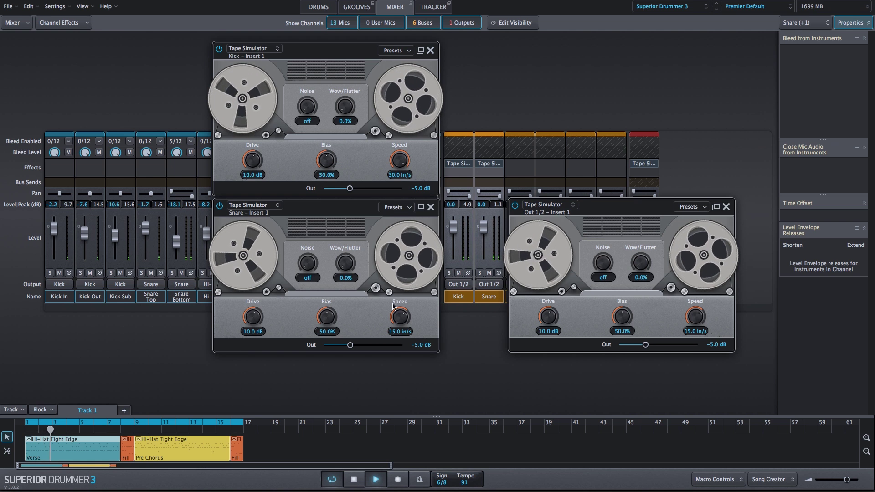
left_click_drag(395, 318, 395, 296)
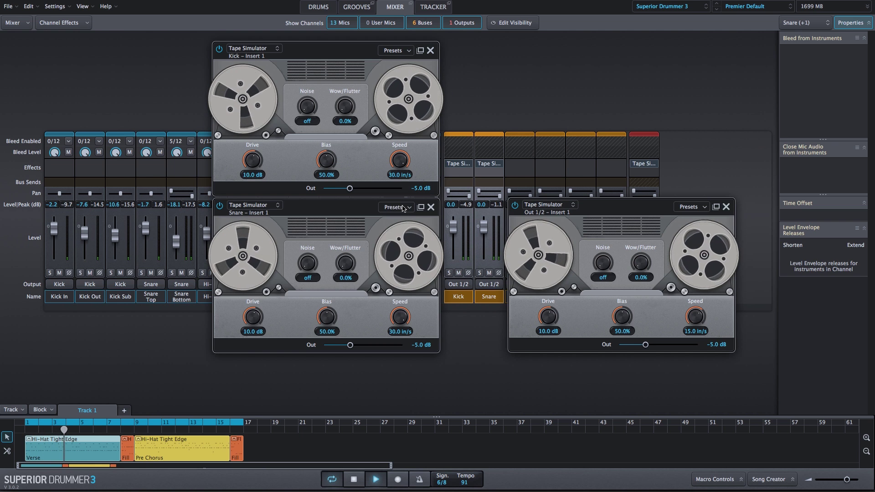
left_click_drag(400, 161, 395, 358)
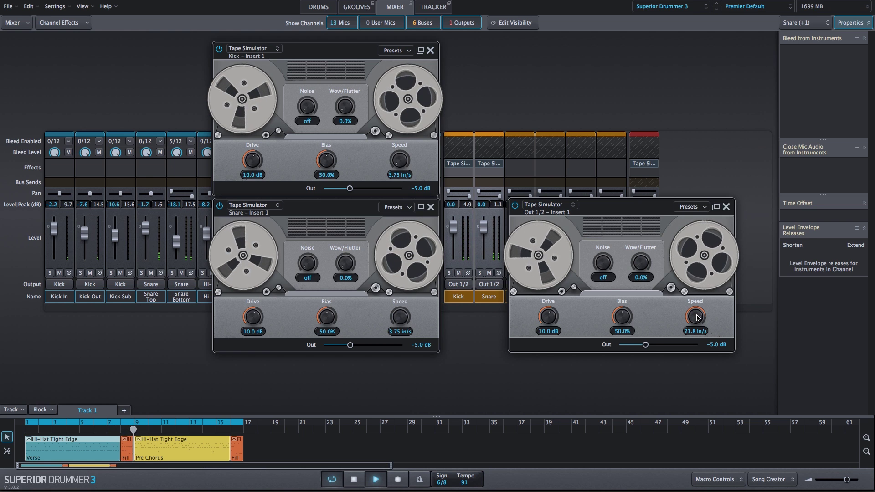
left_click_drag(698, 316, 692, 352)
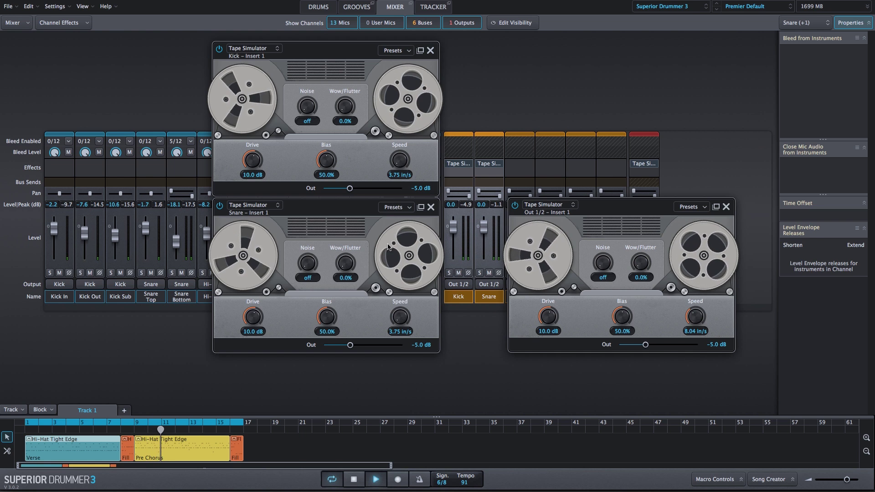
left_click_drag(409, 322, 408, 269)
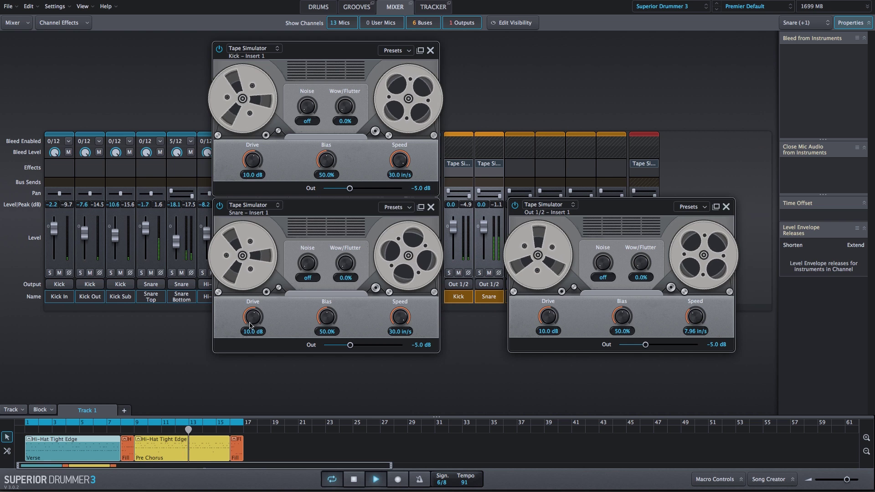
Step: Scroll the snare tape drive to 14.0 dB and undo the snare and kick speed changes
scroll(246, 308, "up", 1)
scroll(246, 308, "up", 3)
scroll(395, 332, "down", 10)
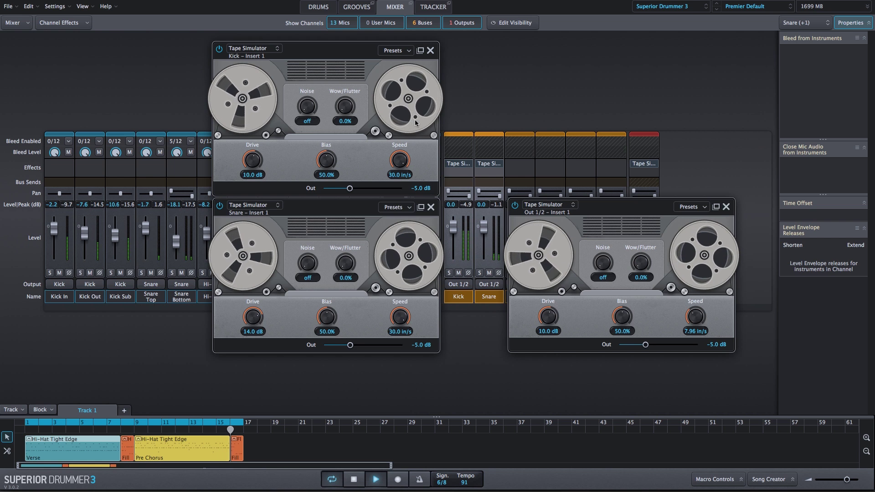
key("ctrl+z")
scroll(400, 164, "down", 10)
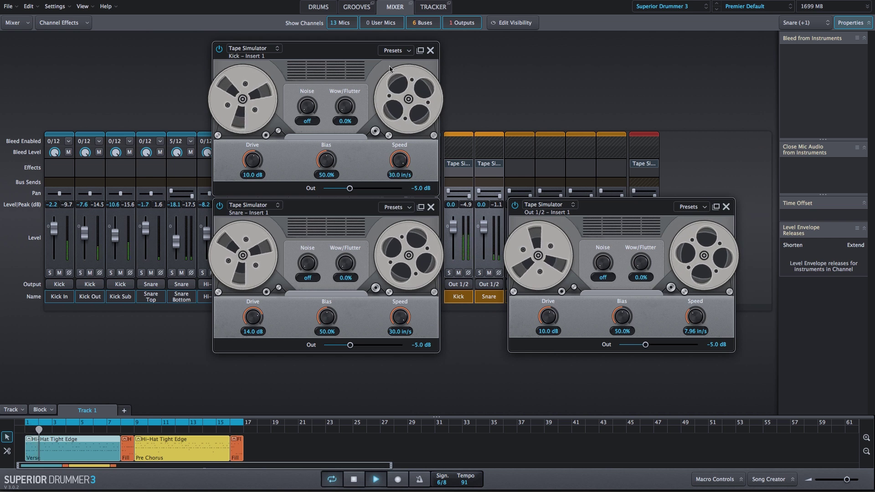
key("ctrl+z")
key("ctrl+z")
Step: Set kick tape speed to 27.3 in/s and Out 1/2 speed to 30.0 in/s, then stop playback
scroll(400, 317, "down", 10)
key("ctrl+shift+z")
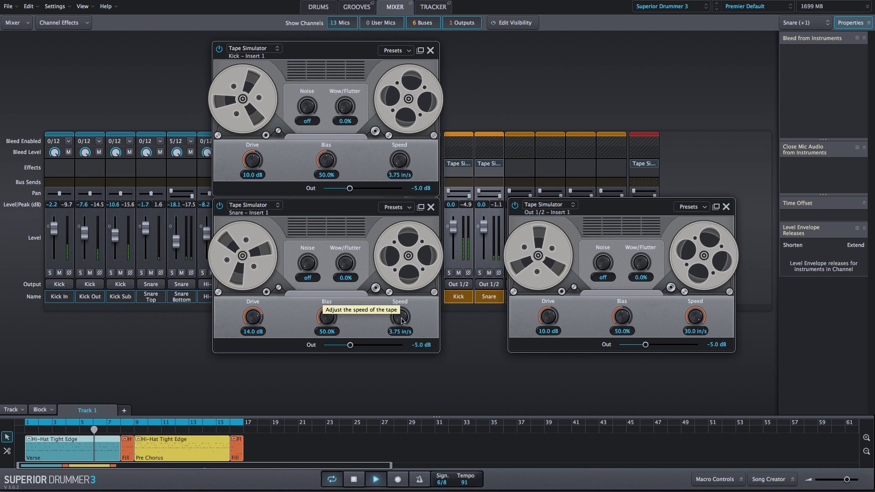
scroll(399, 315, "up", 7)
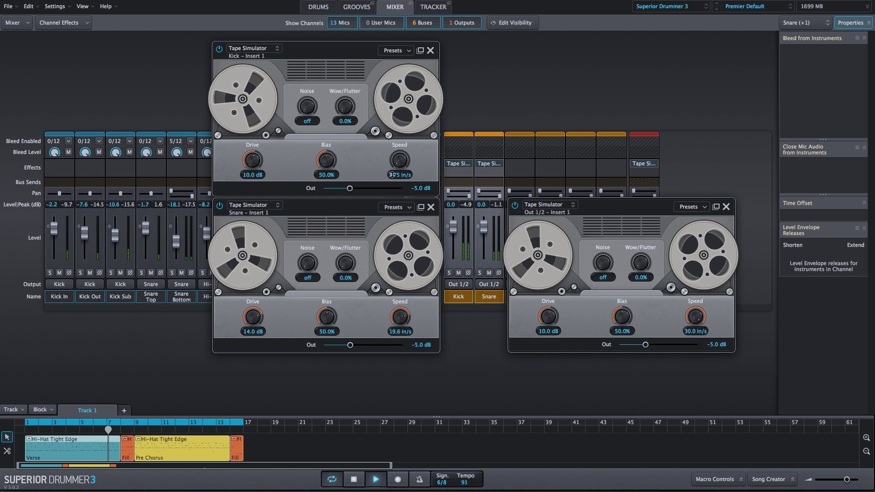
scroll(399, 159, "up", 10)
scroll(400, 317, "up", 3)
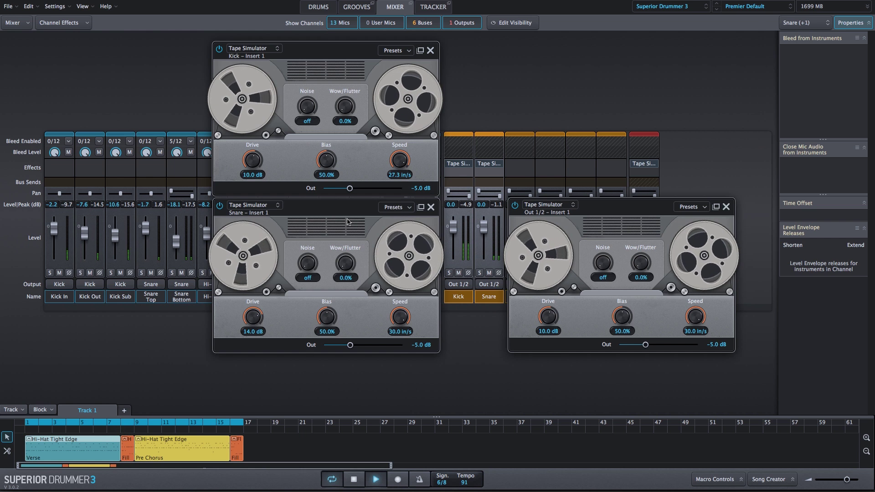
key("space")
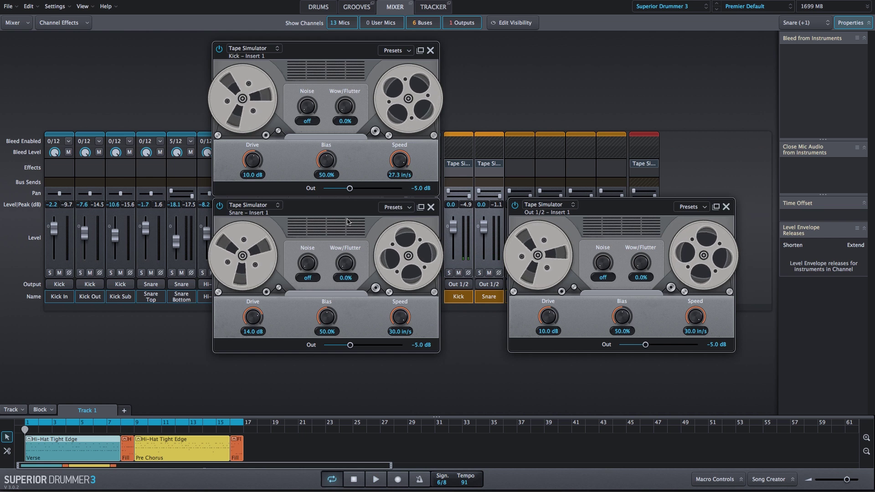
Step: Close the Snare, Kick and Out 1/2 Tape Simulator editors to reveal the full Mixer page
left_click(430, 210)
left_click(431, 50)
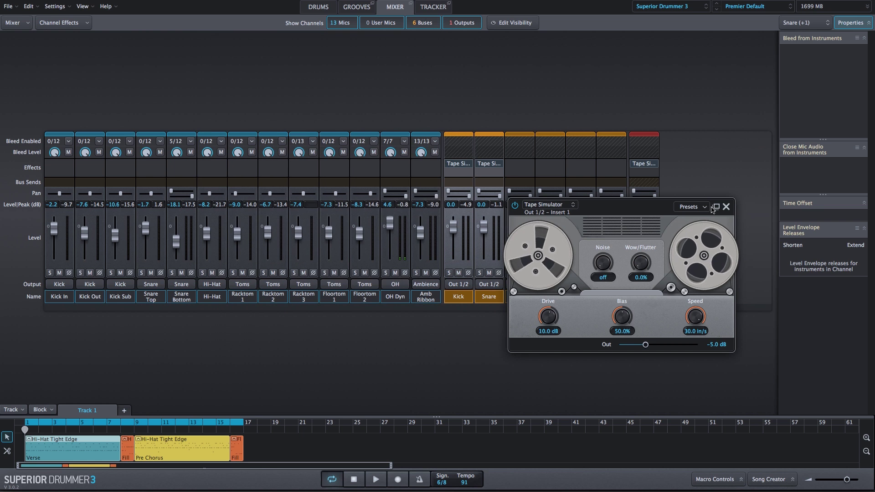
left_click(726, 207)
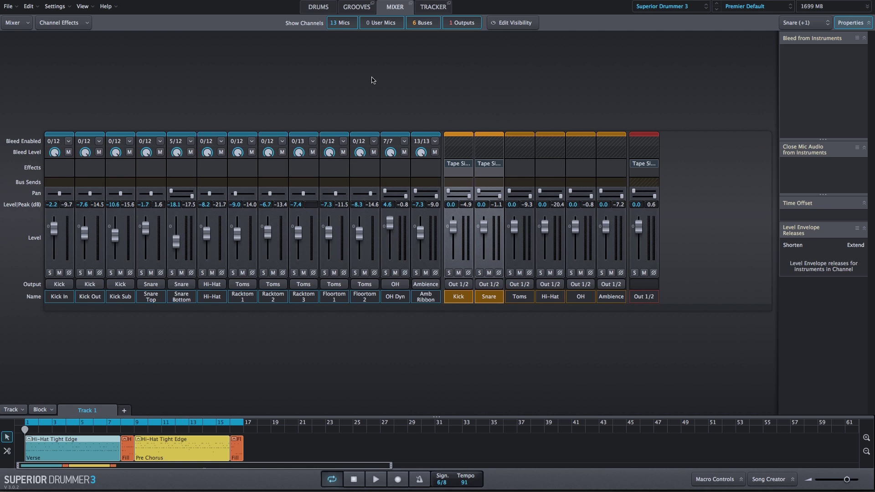